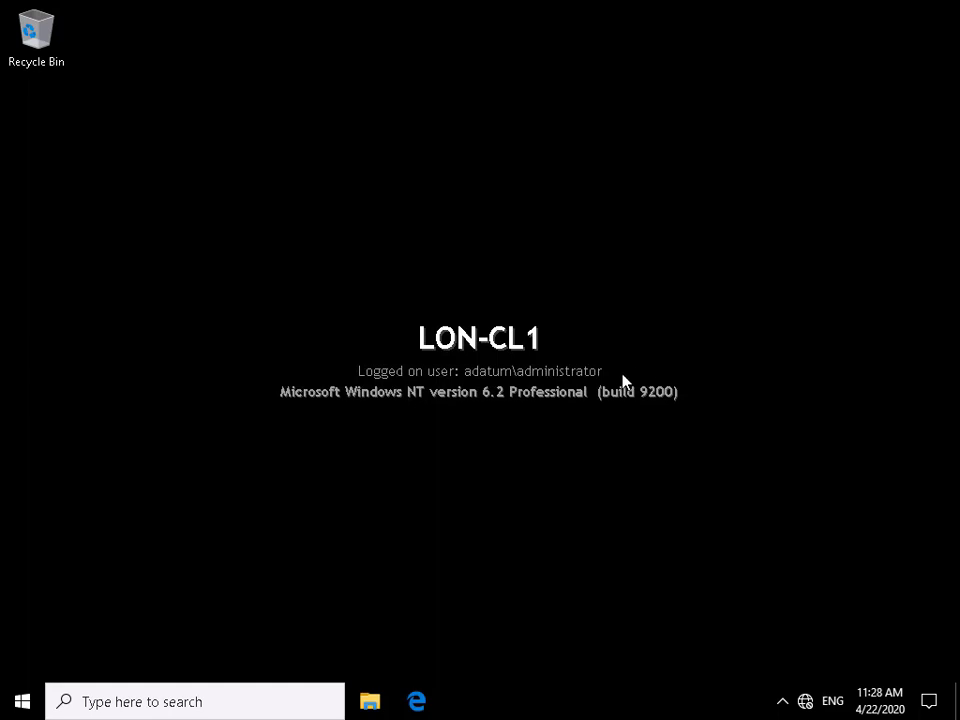
Step: Launch Print Management from Windows Administrative Tools in the Start menu
left_click(22, 704)
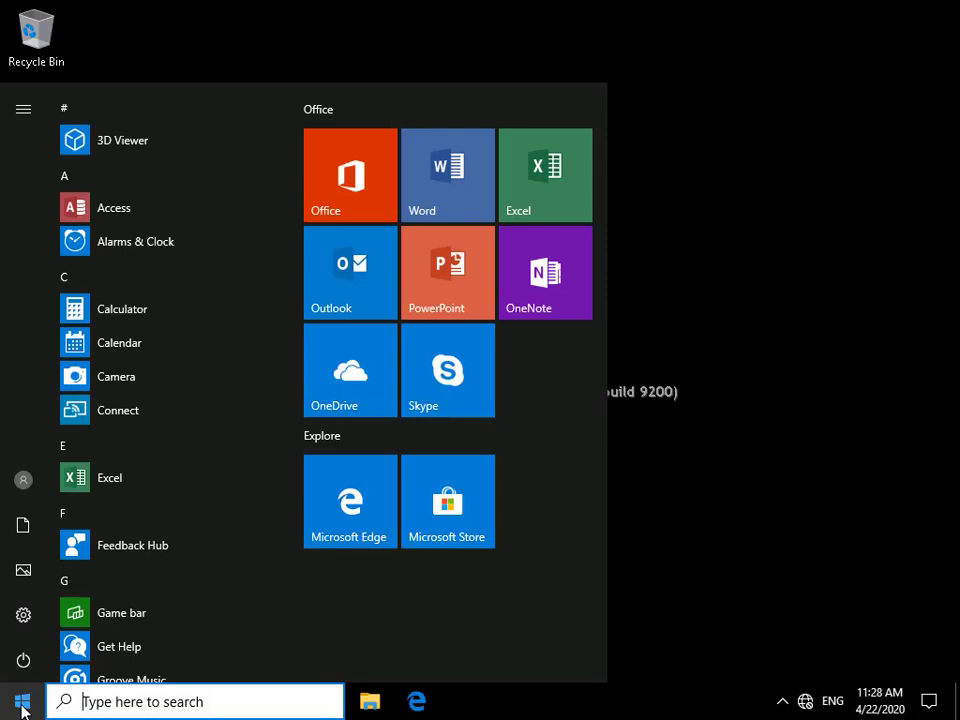
scroll(178, 519, "down", 5)
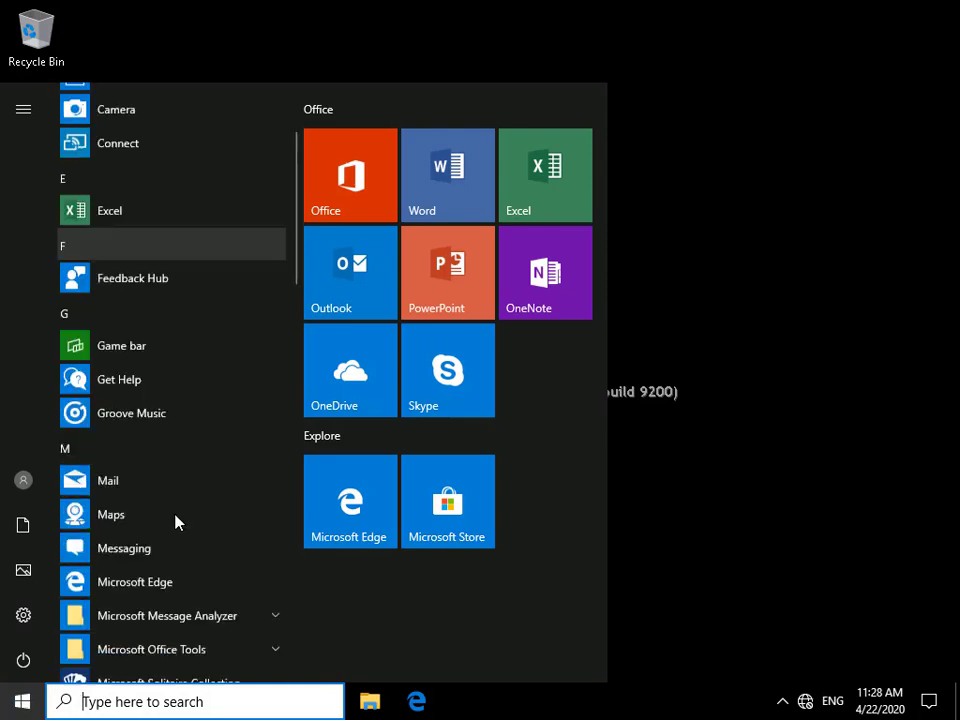
scroll(175, 520, "down", 4)
scroll(176, 516, "down", 5)
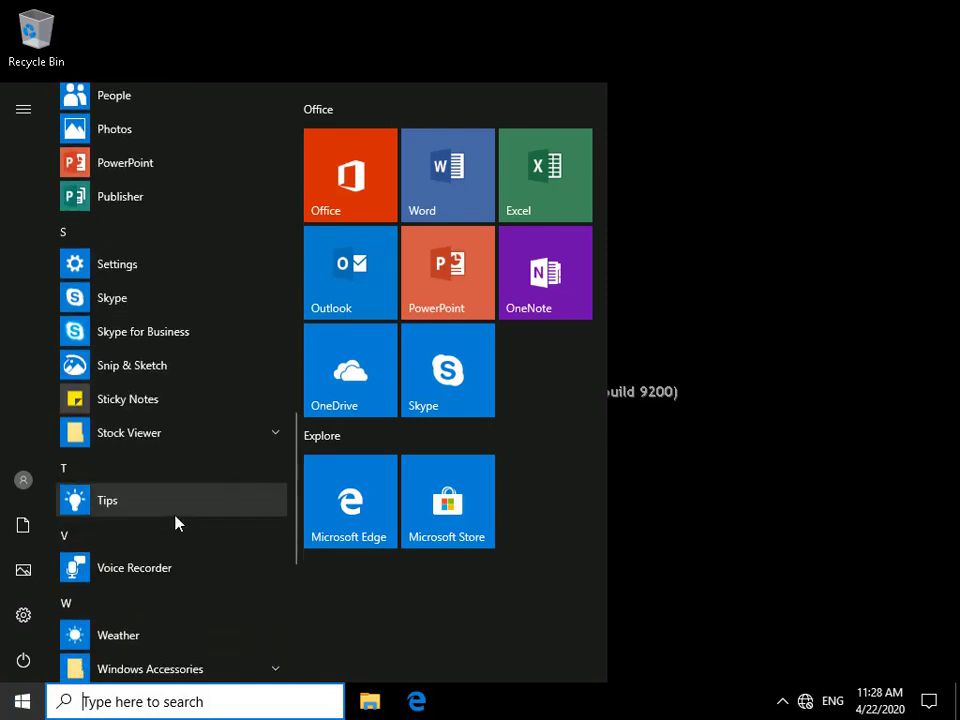
scroll(176, 519, "down", 3)
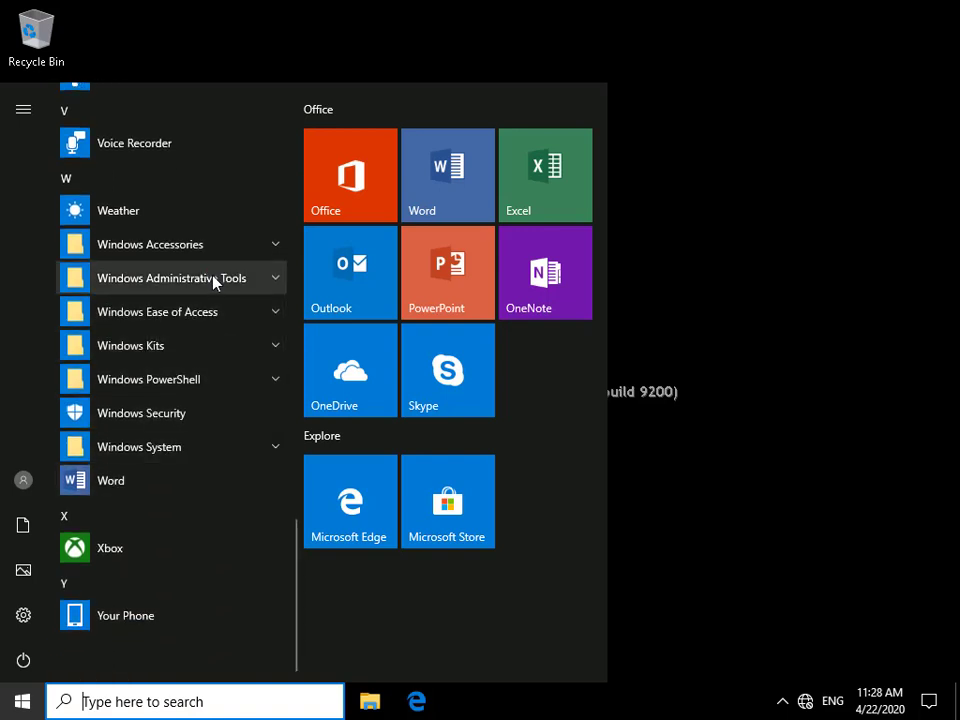
left_click(212, 280)
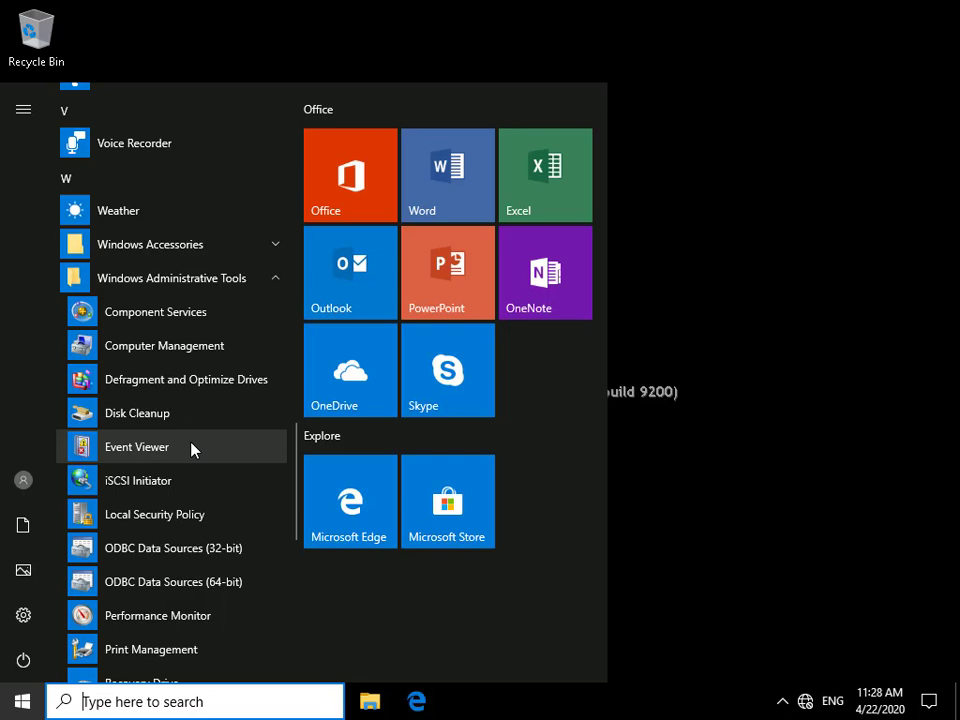
scroll(155, 510, "down", 3)
left_click(164, 467)
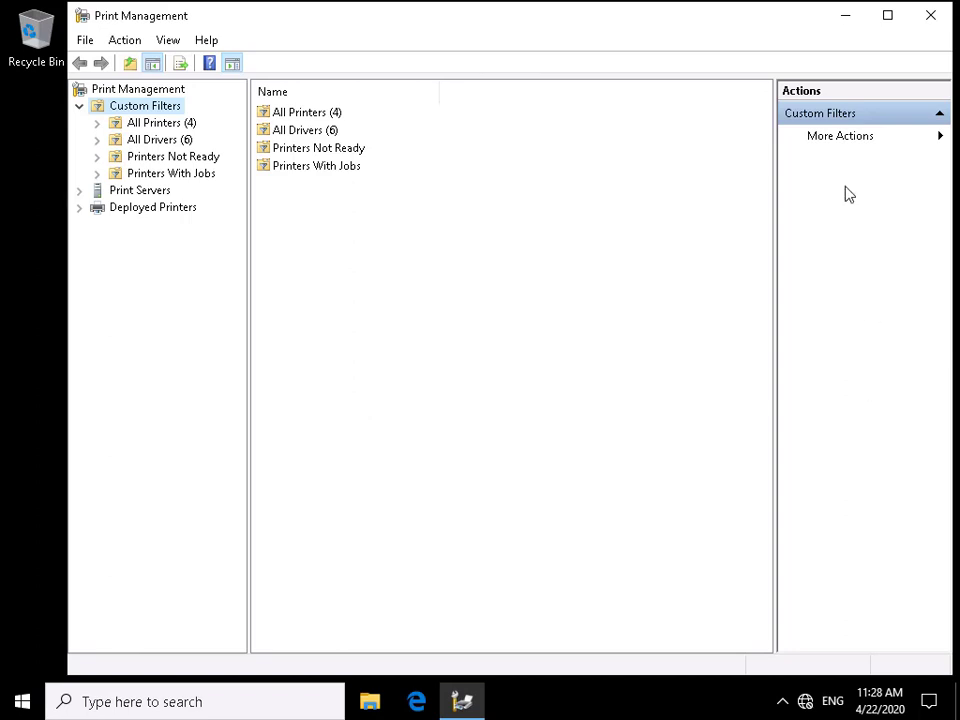
Step: Maximize the window, view All Printers then All Drivers (6), and expand Print Servers to show LON-CL1
left_click(887, 15)
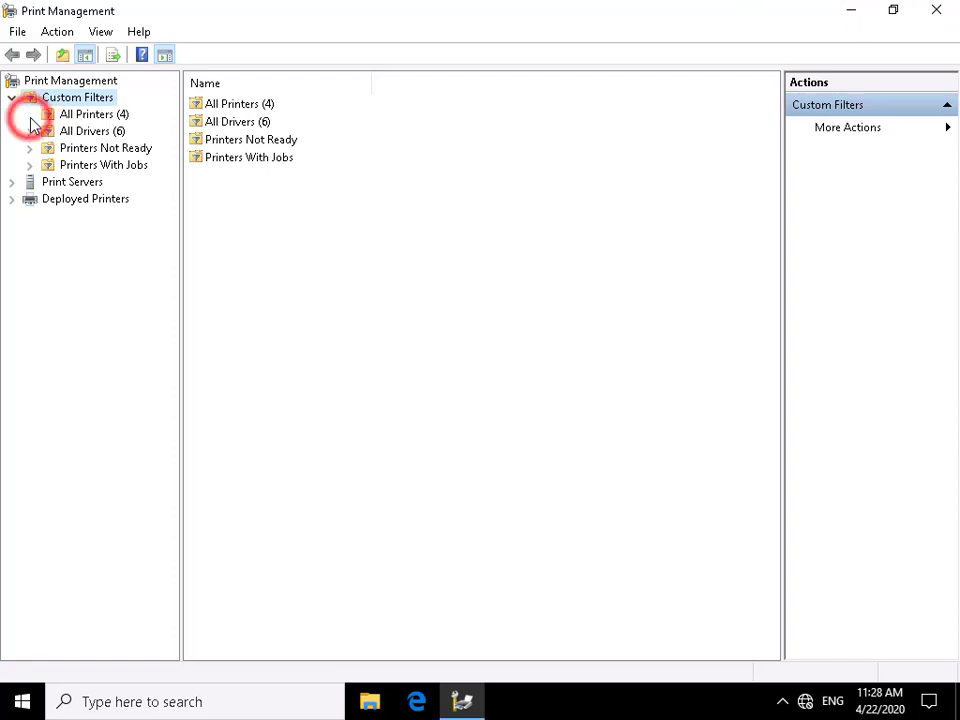
left_click(84, 113)
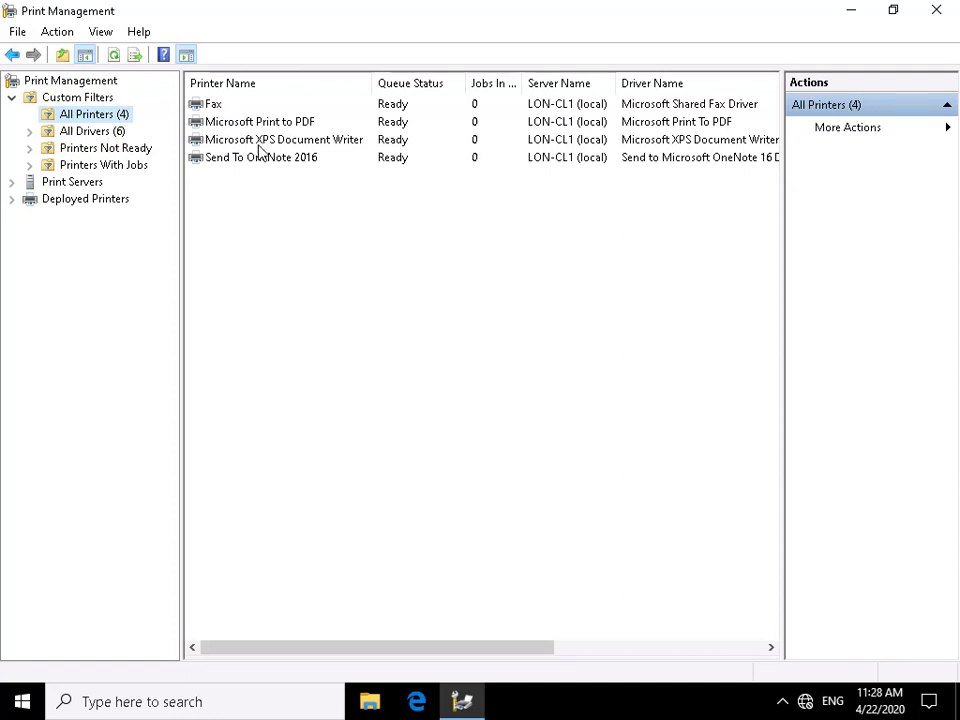
left_click(82, 130)
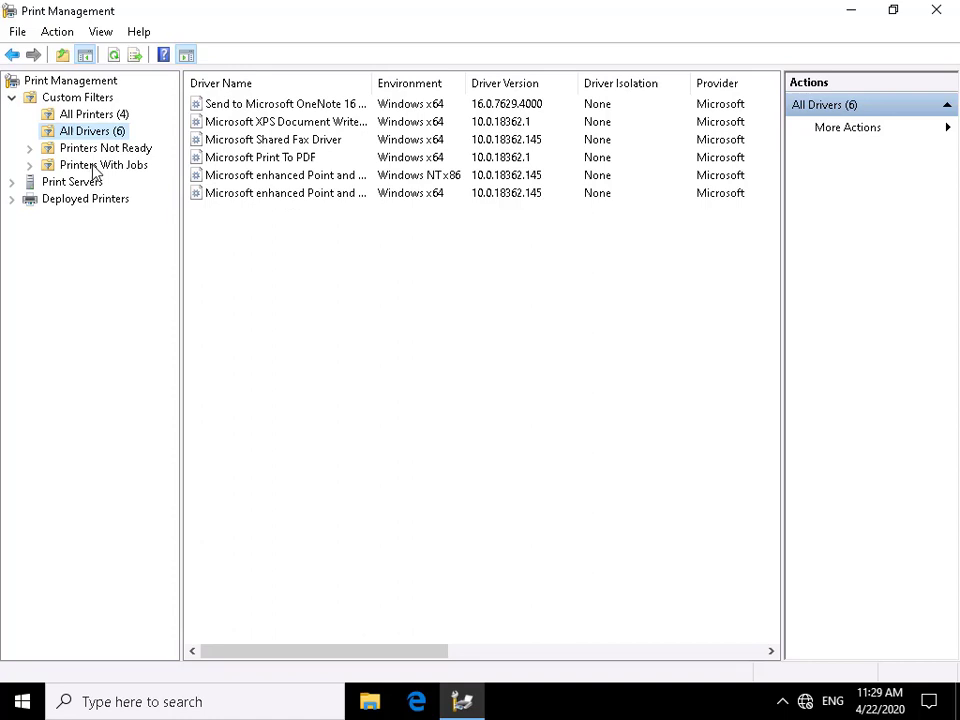
left_click(11, 182)
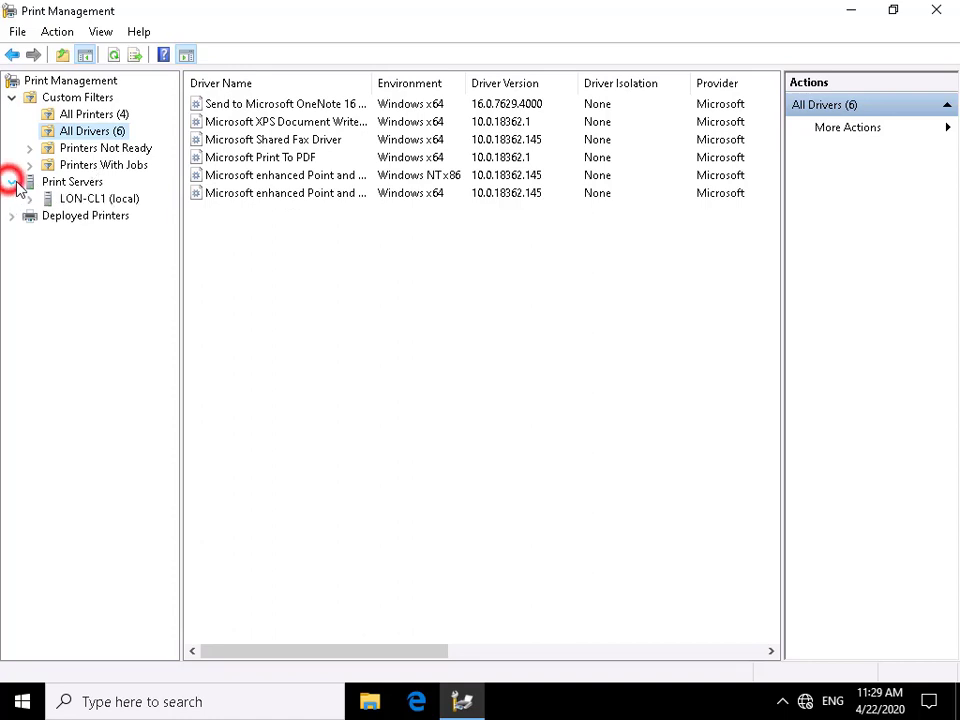
Step: Enter lon-dc1 as the server name in the Add/Remove Servers dialog
right_click(76, 183)
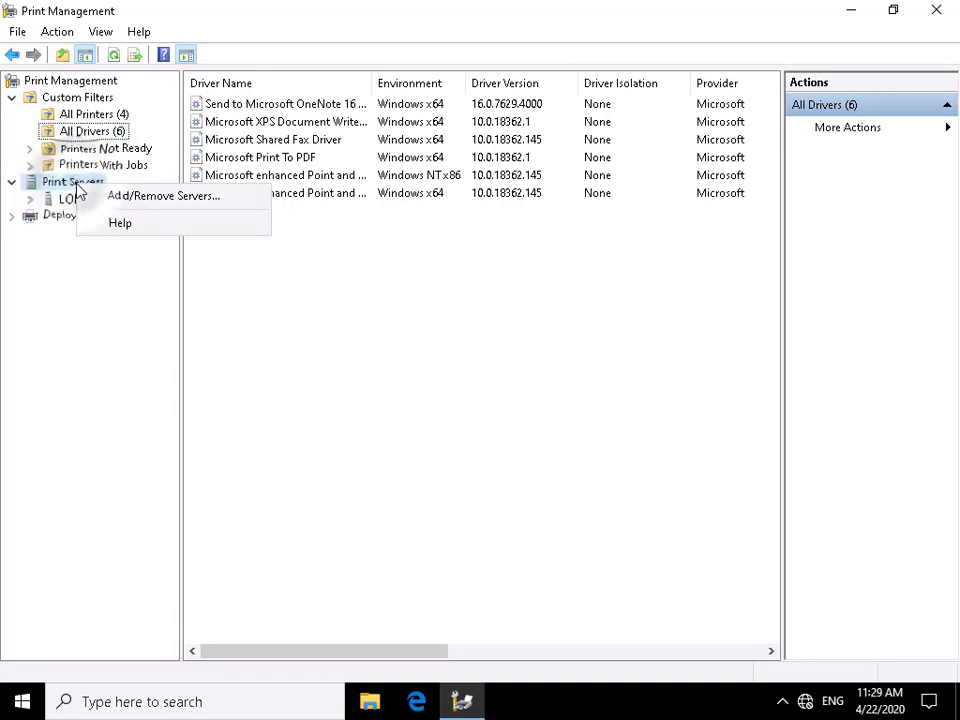
left_click(154, 203)
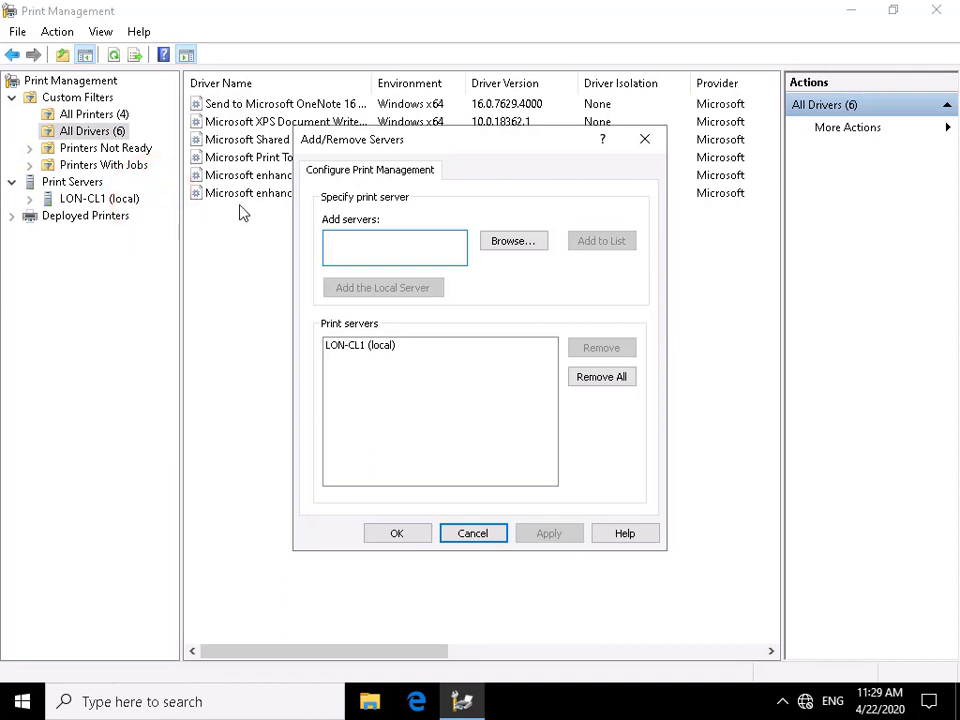
type("lon-dc1")
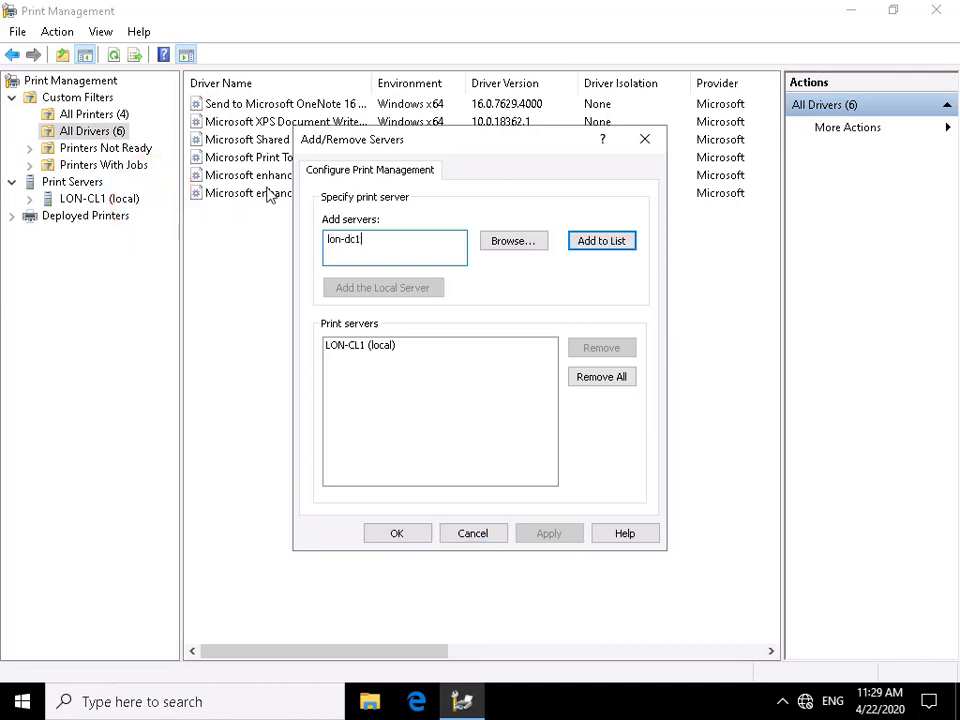
Step: Turn on network discovery while browsing, then add lon-dc1 to the server list and confirm
left_click(513, 244)
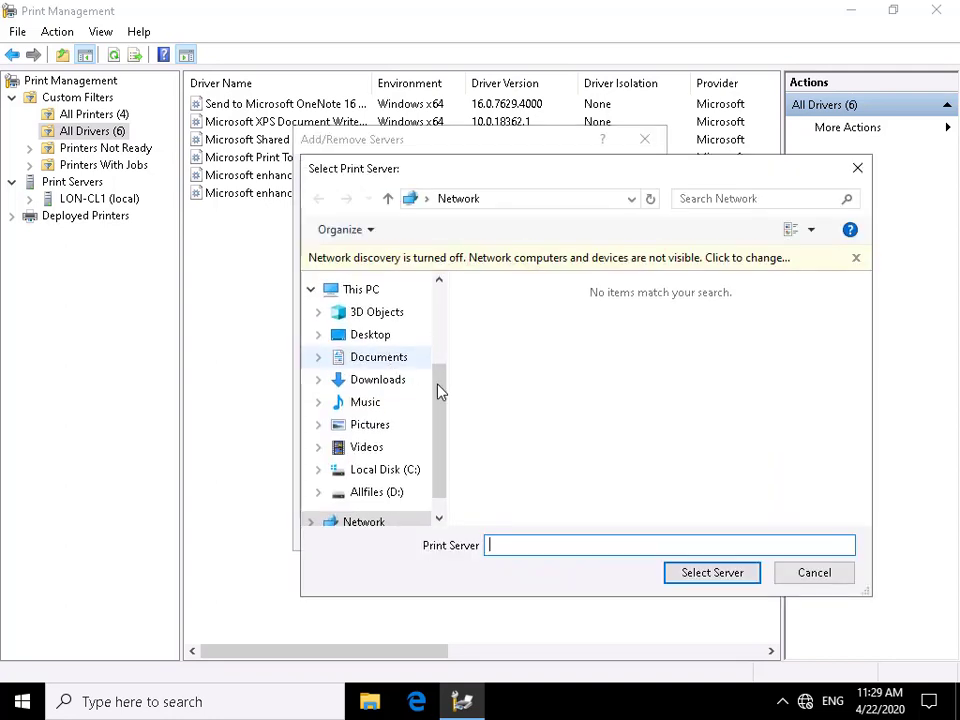
left_click(737, 257)
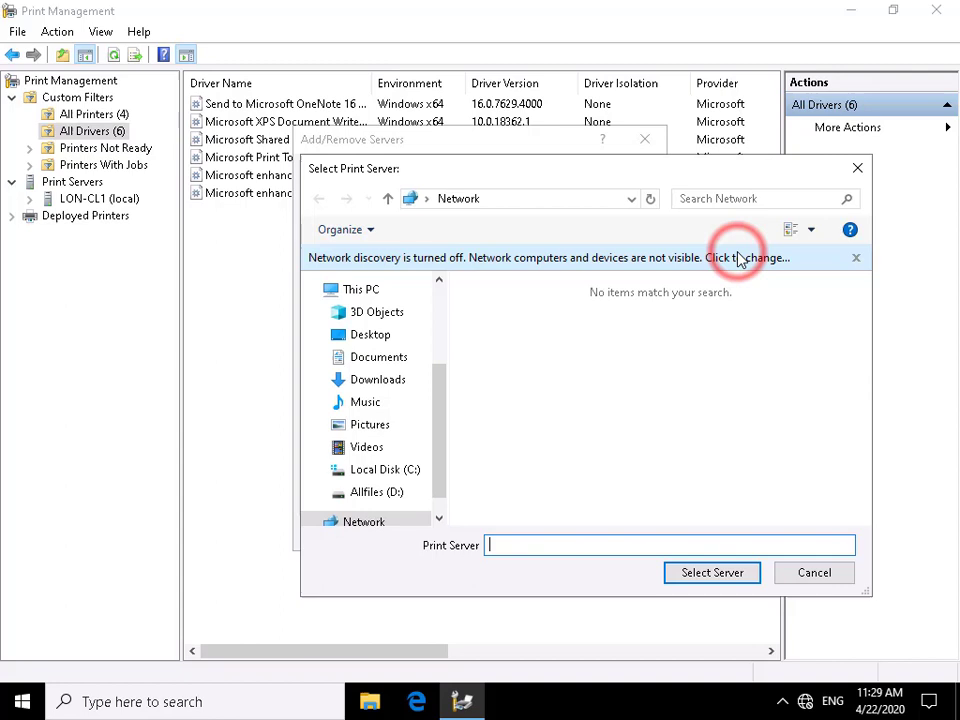
left_click(740, 264)
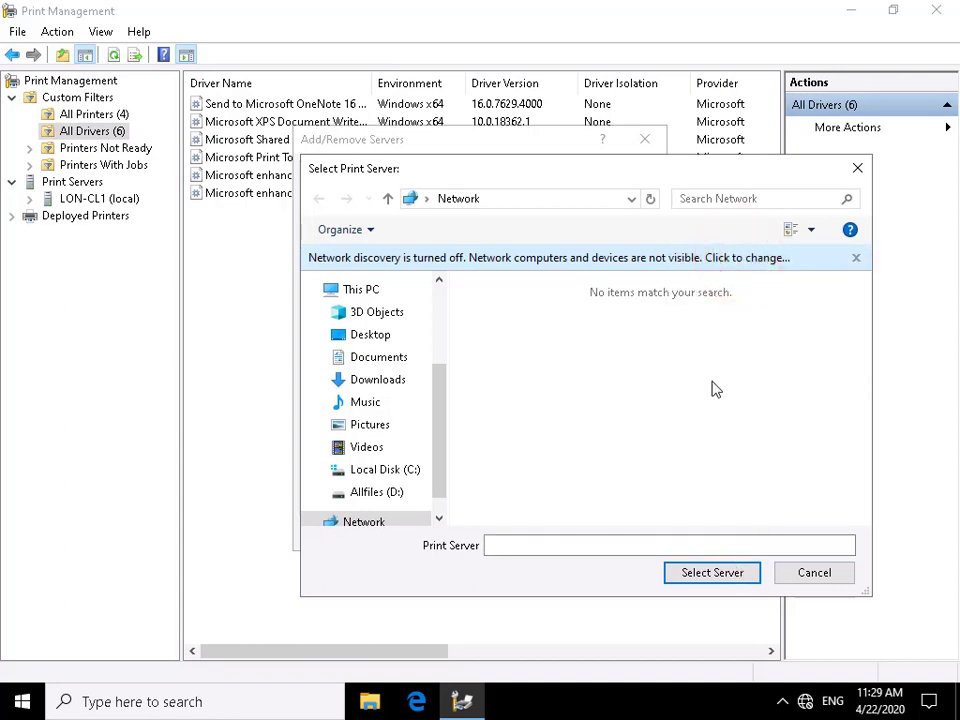
left_click(440, 455)
left_click(805, 574)
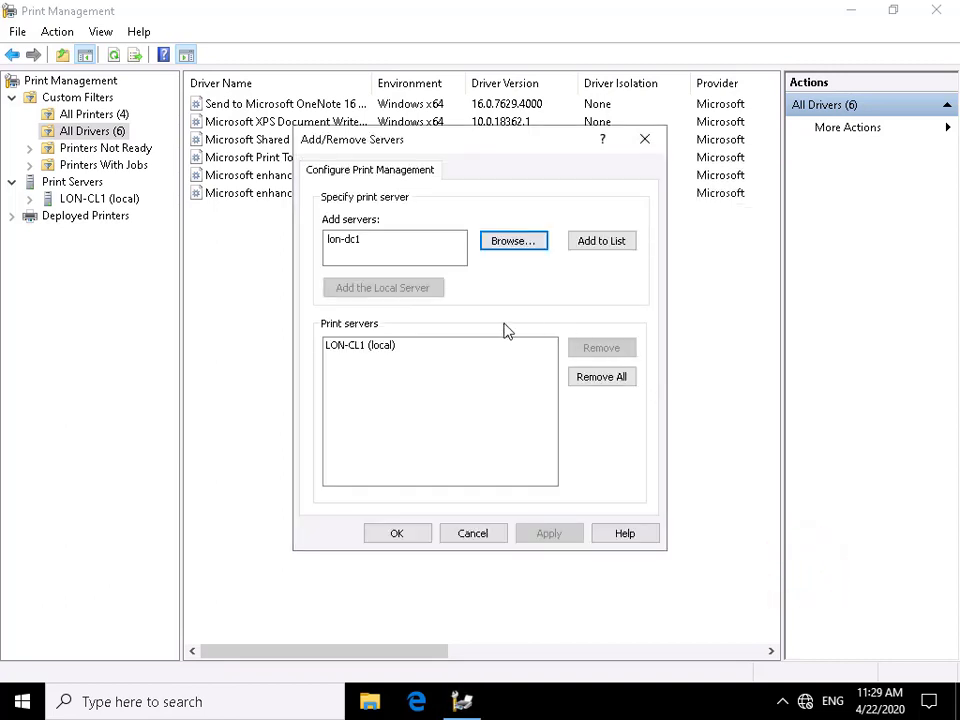
left_click(585, 241)
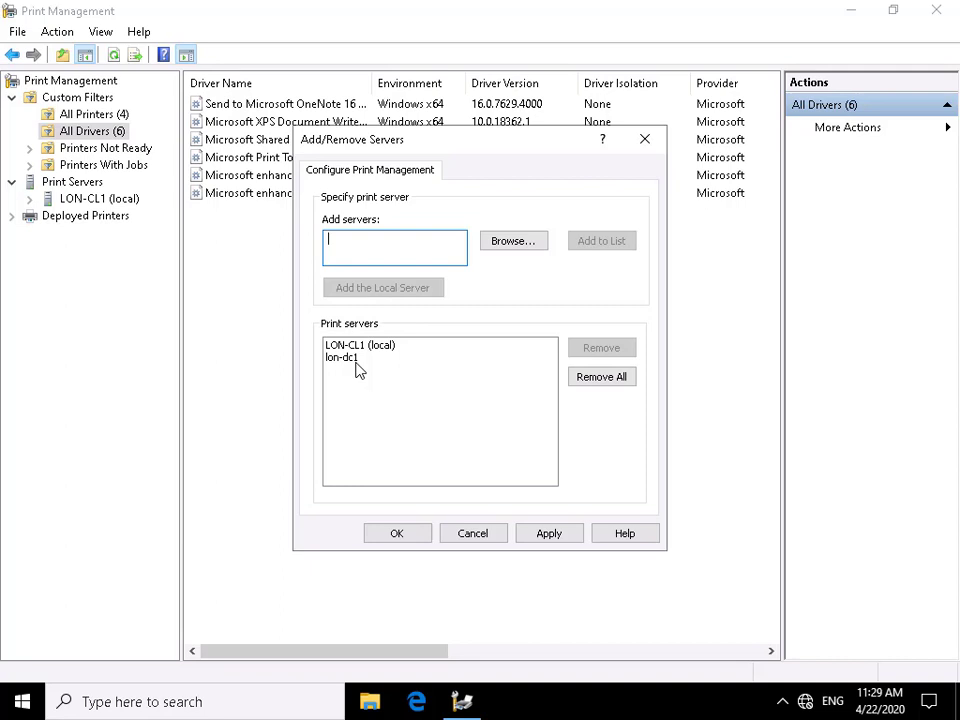
left_click(407, 531)
Step: Show All Printers (10), with Printer1 and Printer3 paused, and bring up Printer1's options
left_click(93, 116)
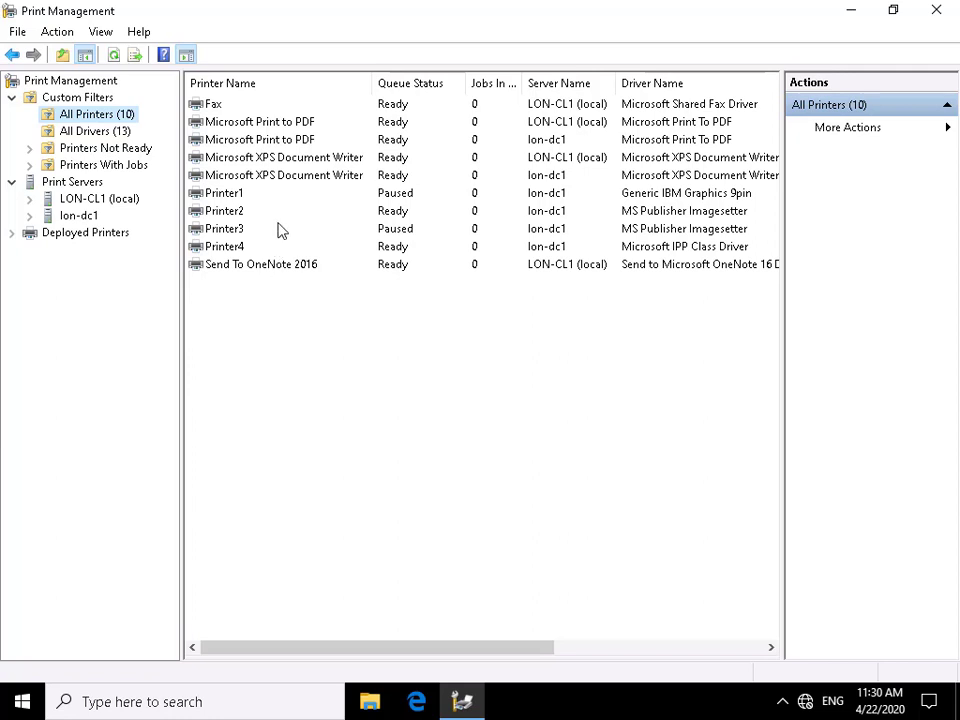
right_click(240, 198)
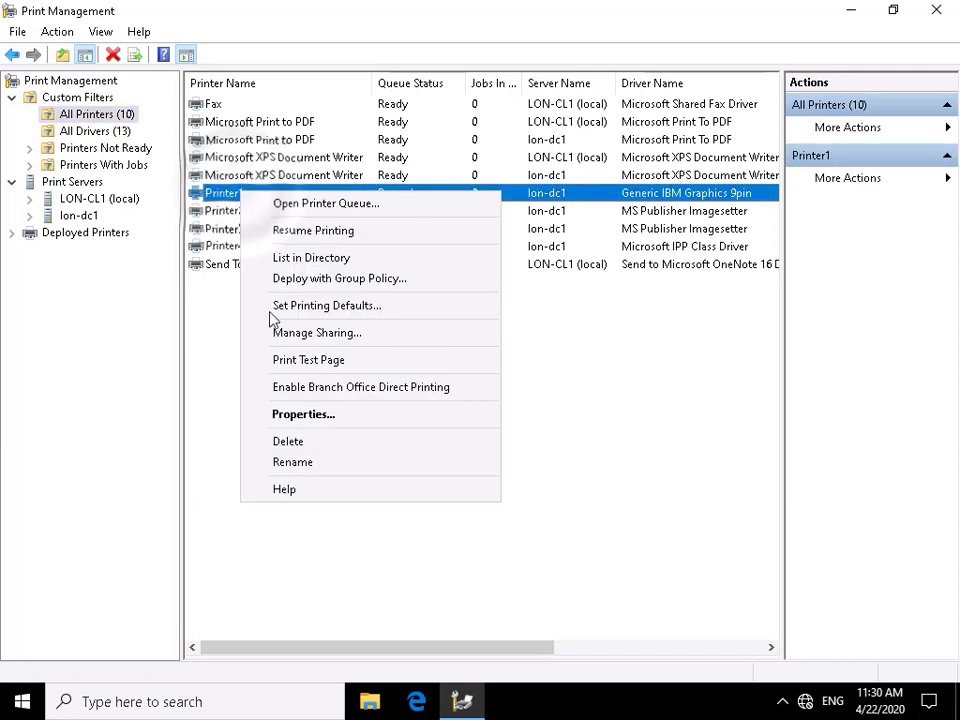
Step: Review Printer1's Sharing, Ports, Advanced, Security and Device Settings tabs, then close with OK
left_click(310, 418)
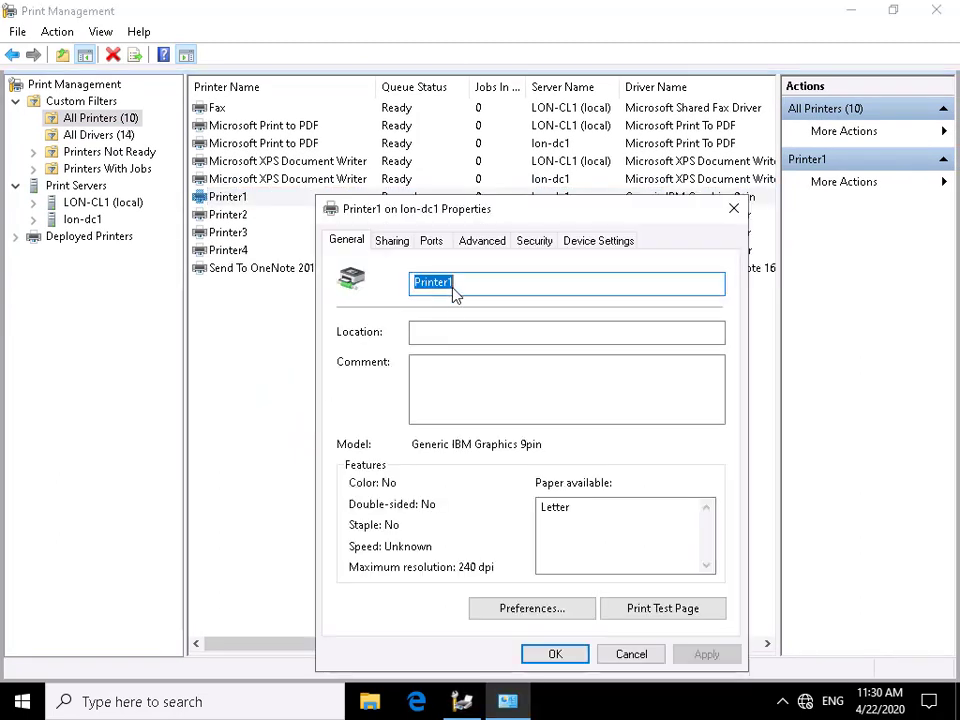
left_click(405, 245)
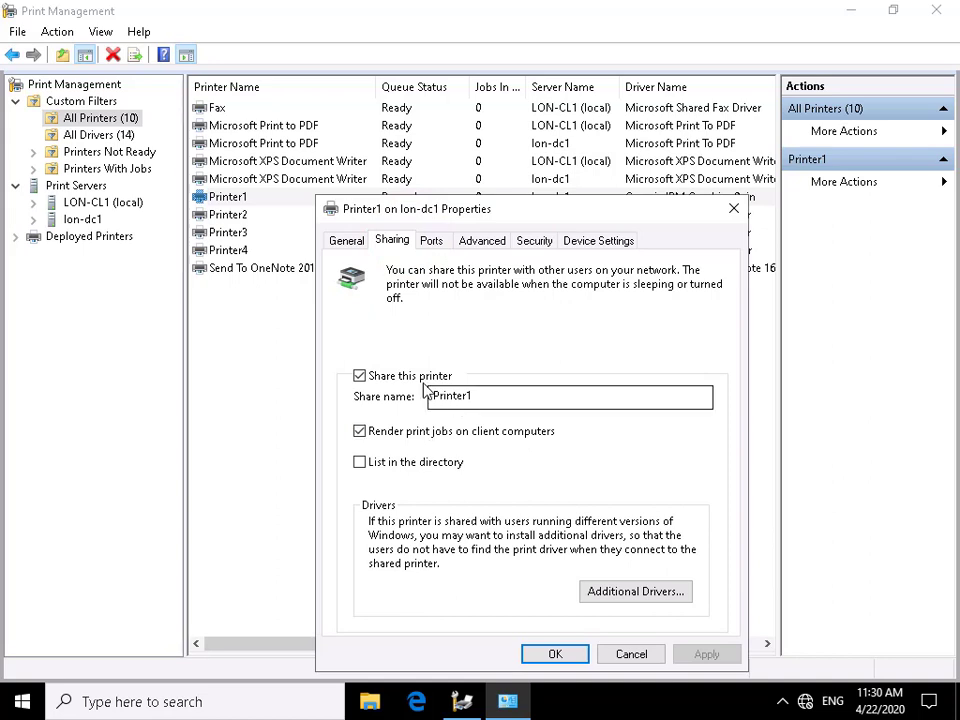
left_click(428, 242)
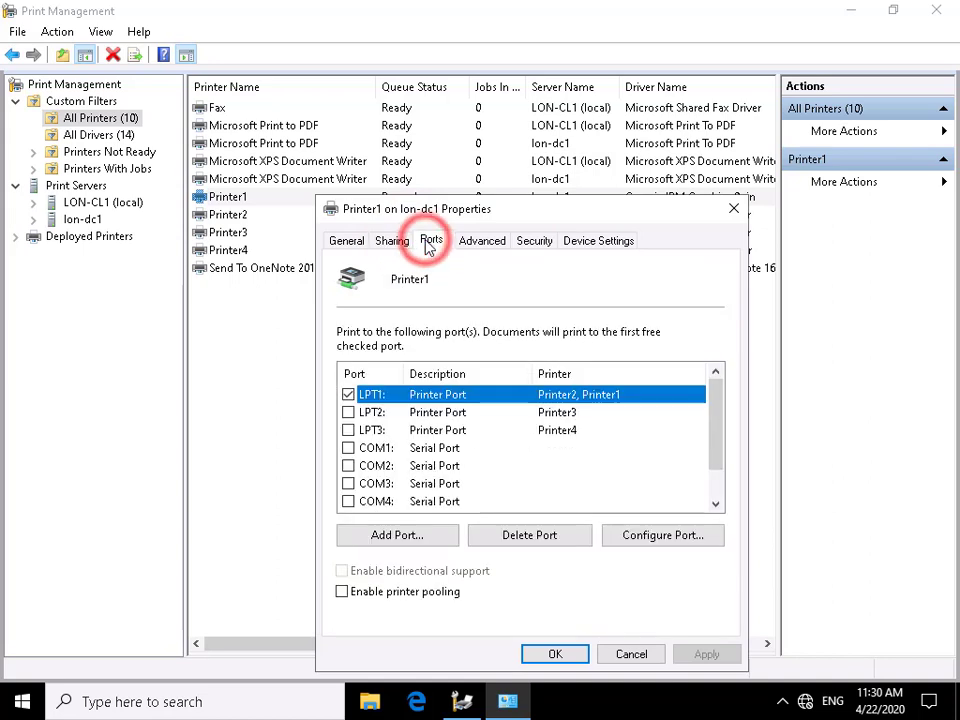
left_click(478, 246)
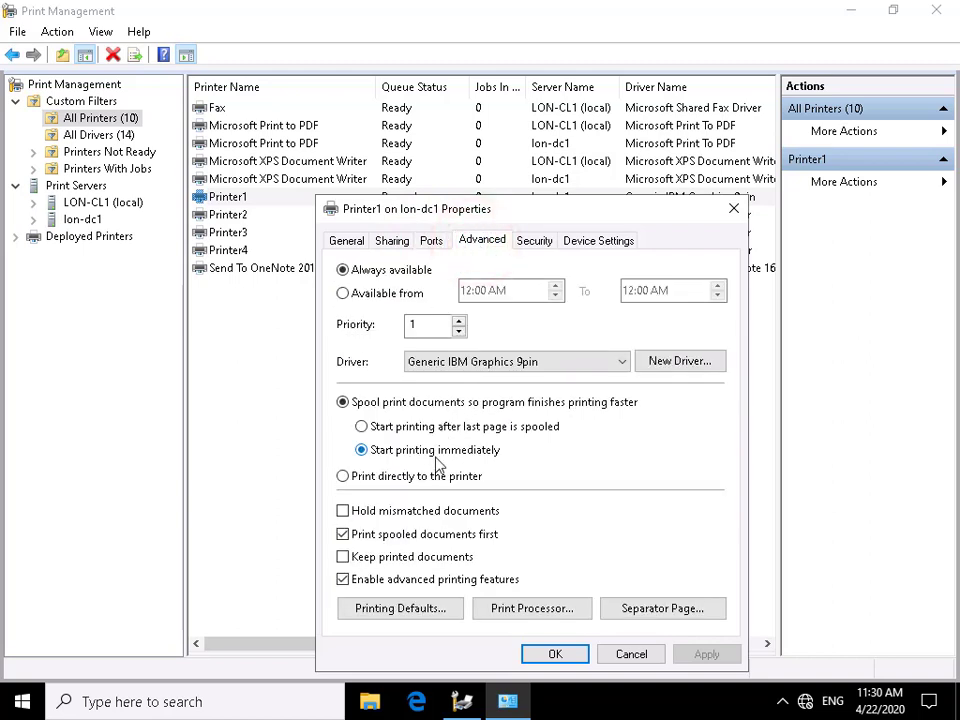
left_click(530, 244)
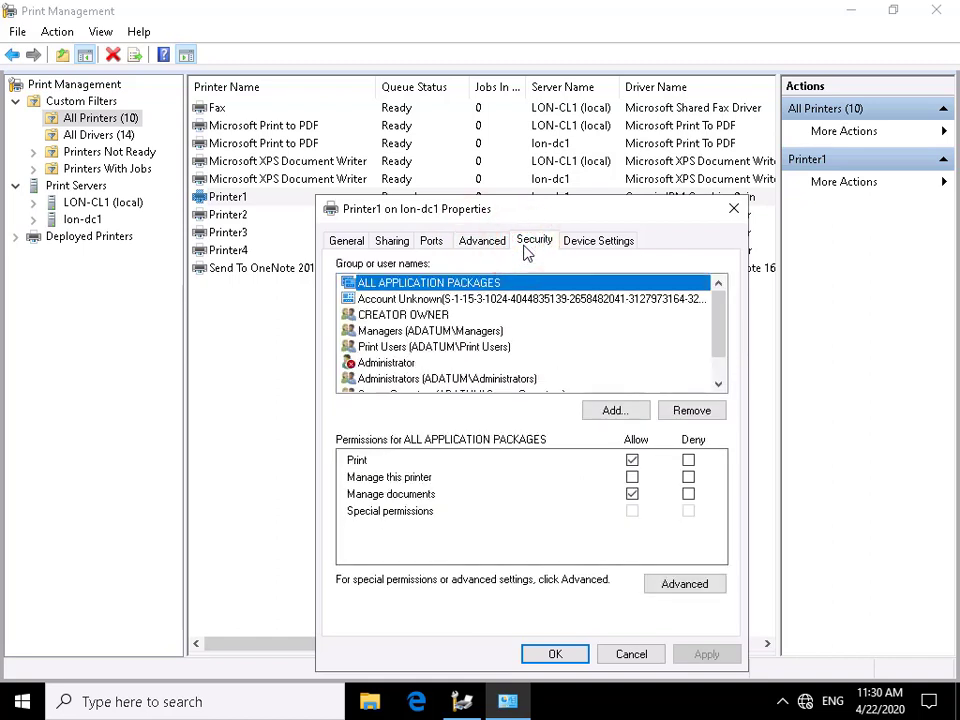
left_click(599, 247)
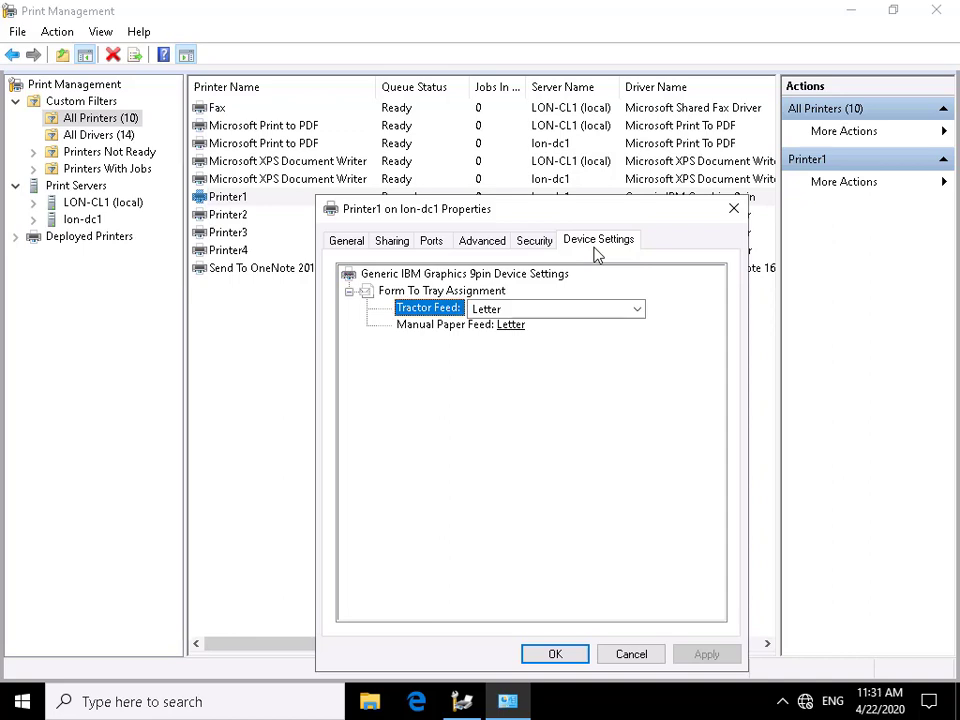
left_click(555, 655)
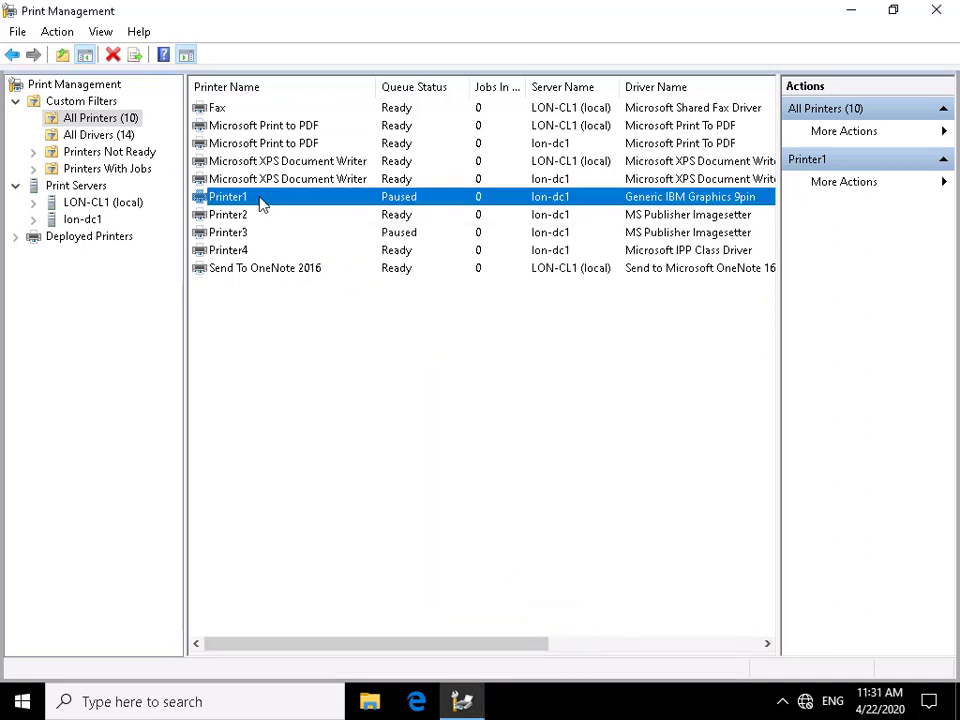
right_click(260, 200)
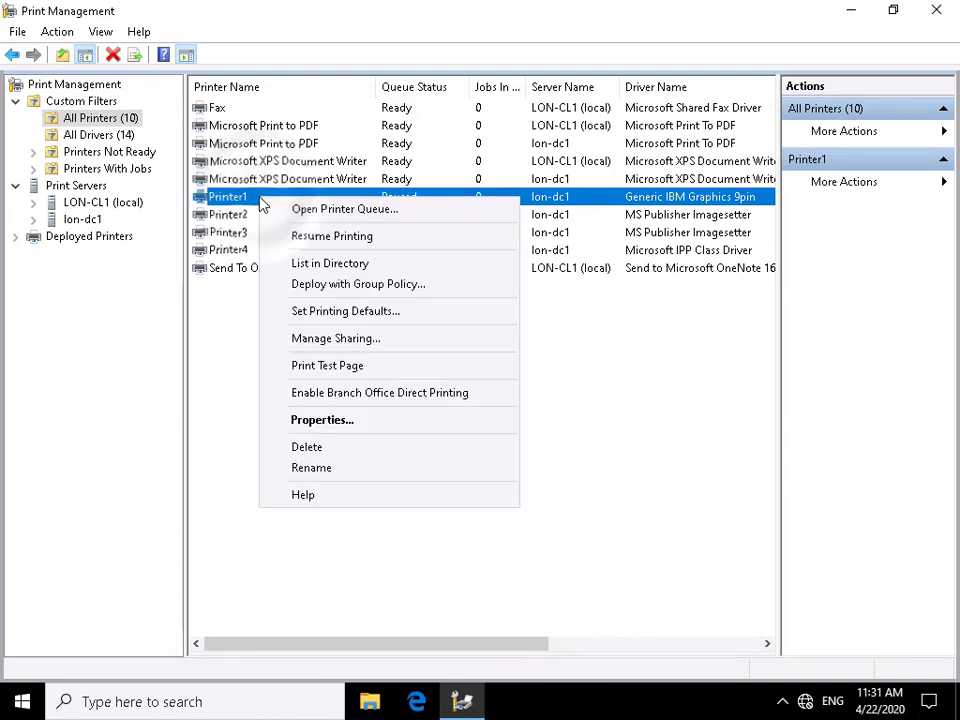
left_click(324, 292)
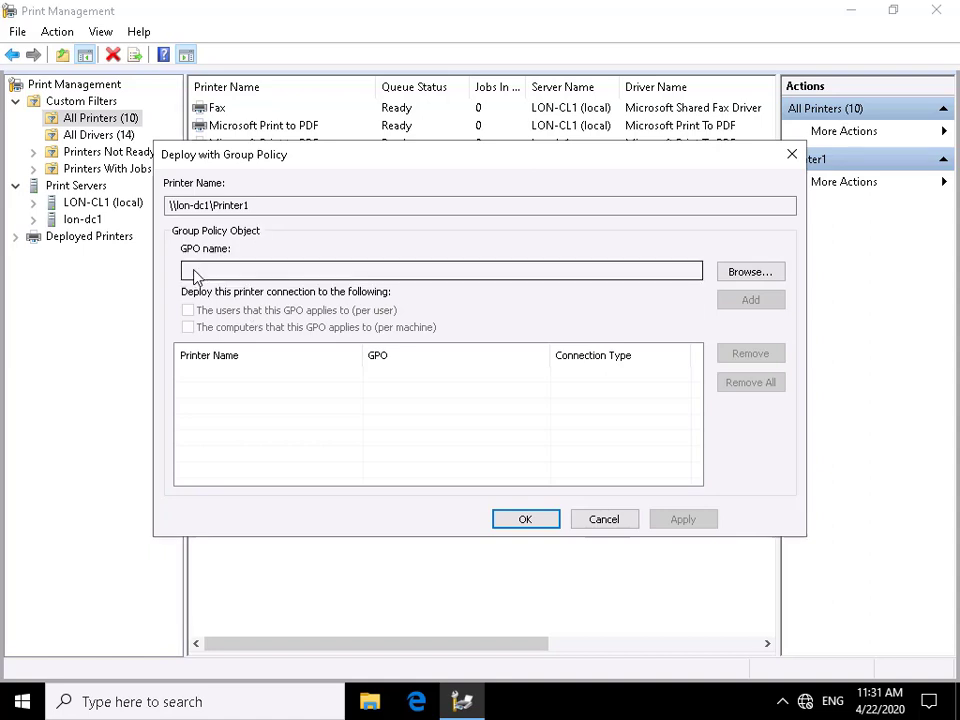
left_click(610, 522)
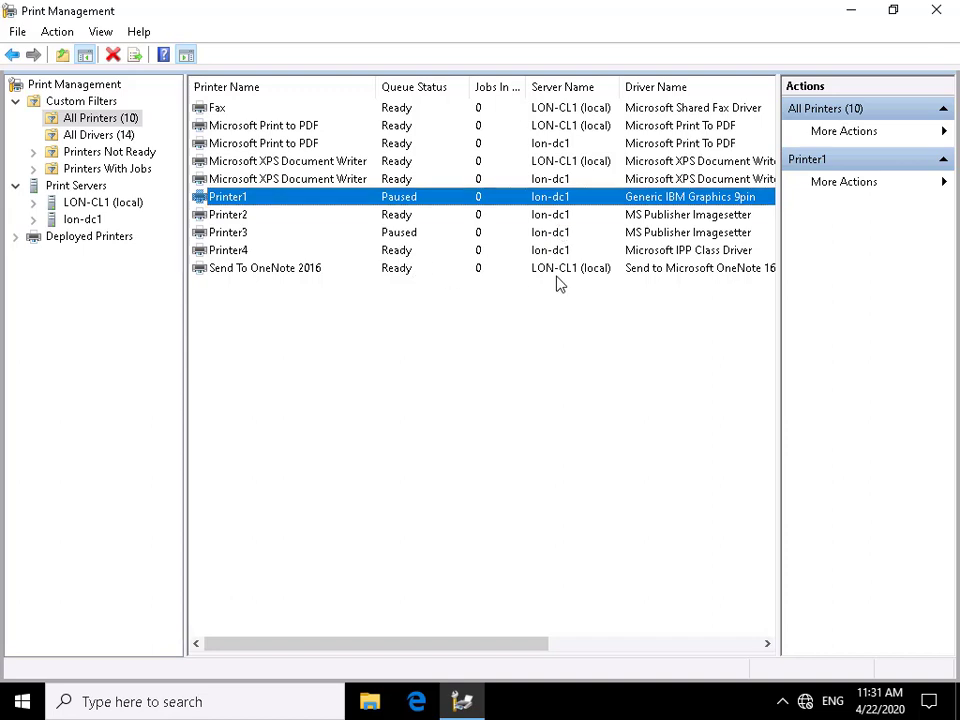
Step: Name a new printer filter 'Paused Printers' with its total item count displayed, and continue
right_click(55, 101)
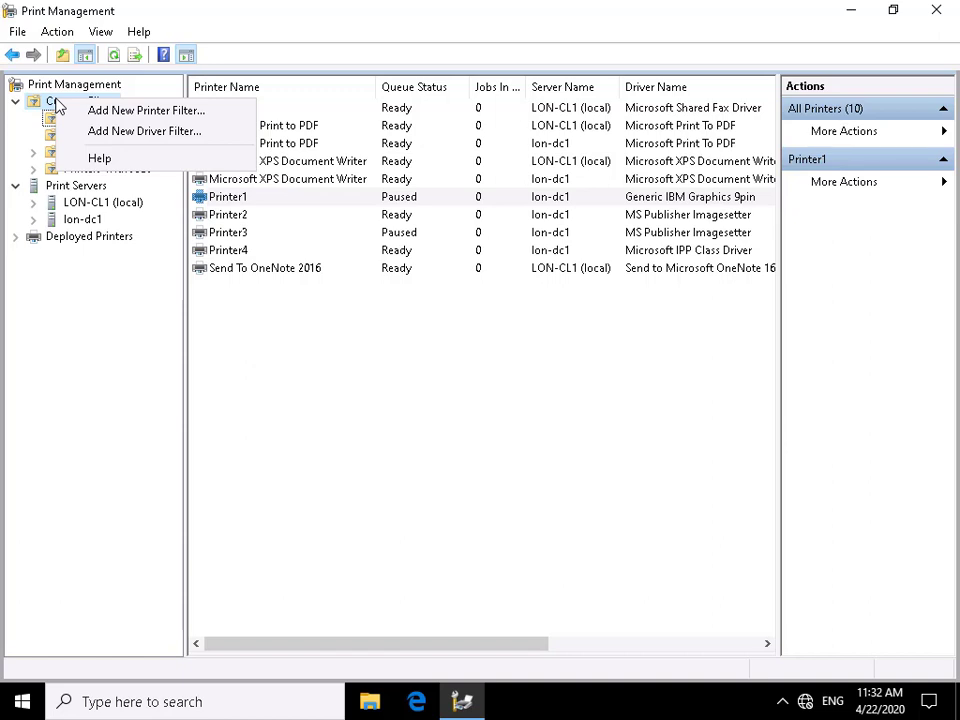
left_click(112, 111)
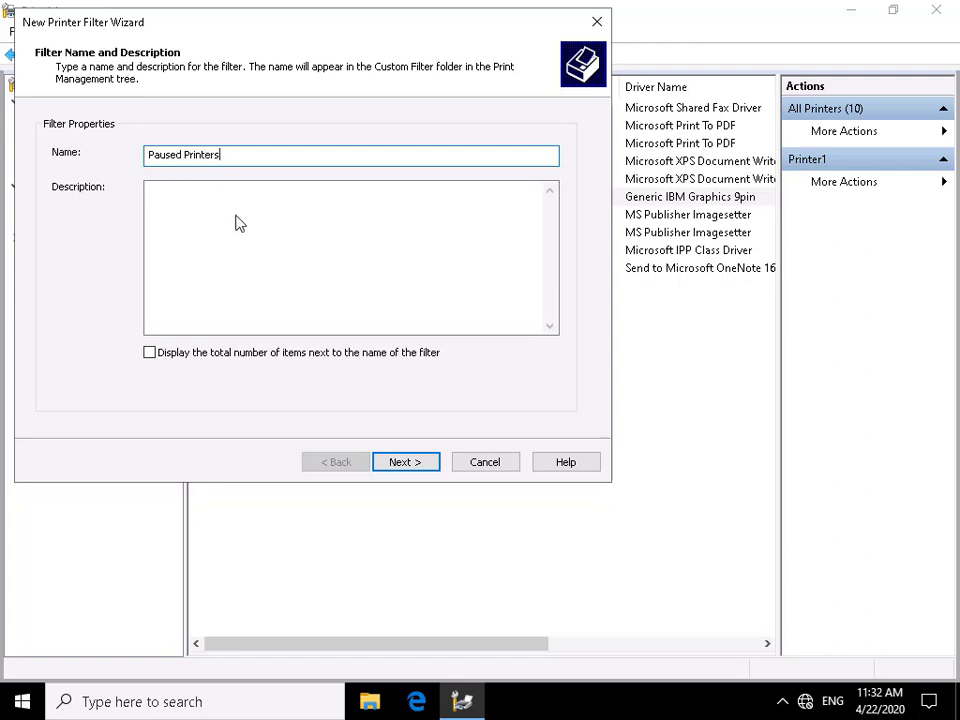
left_click(149, 354)
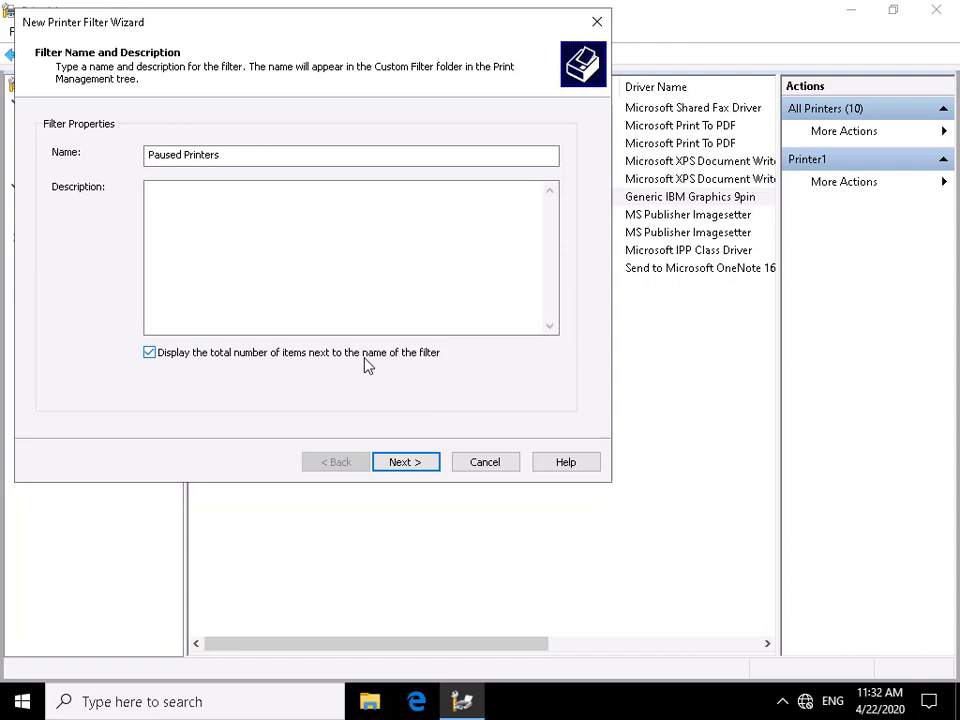
left_click(407, 461)
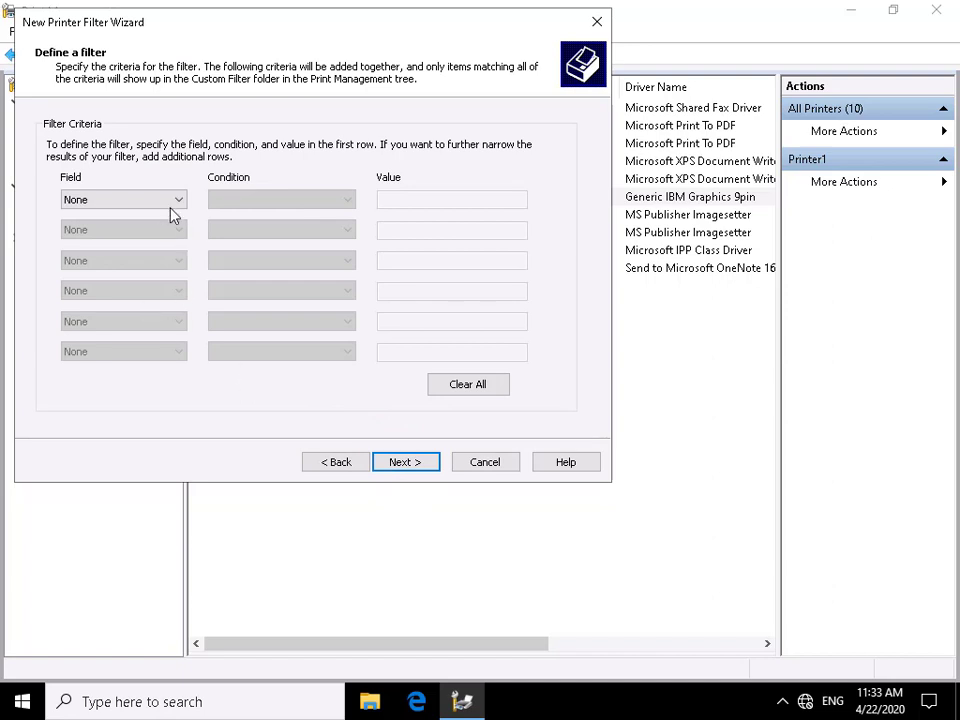
Step: Set the filter criterion to Queue Status is exactly Paused and continue to notifications
left_click(137, 200)
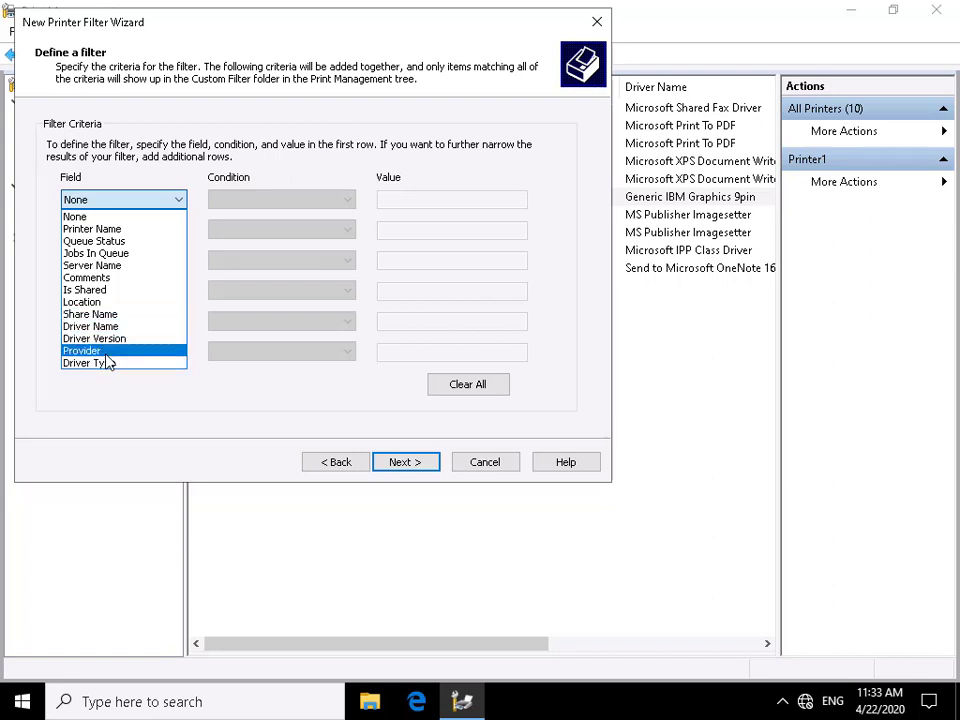
left_click(95, 241)
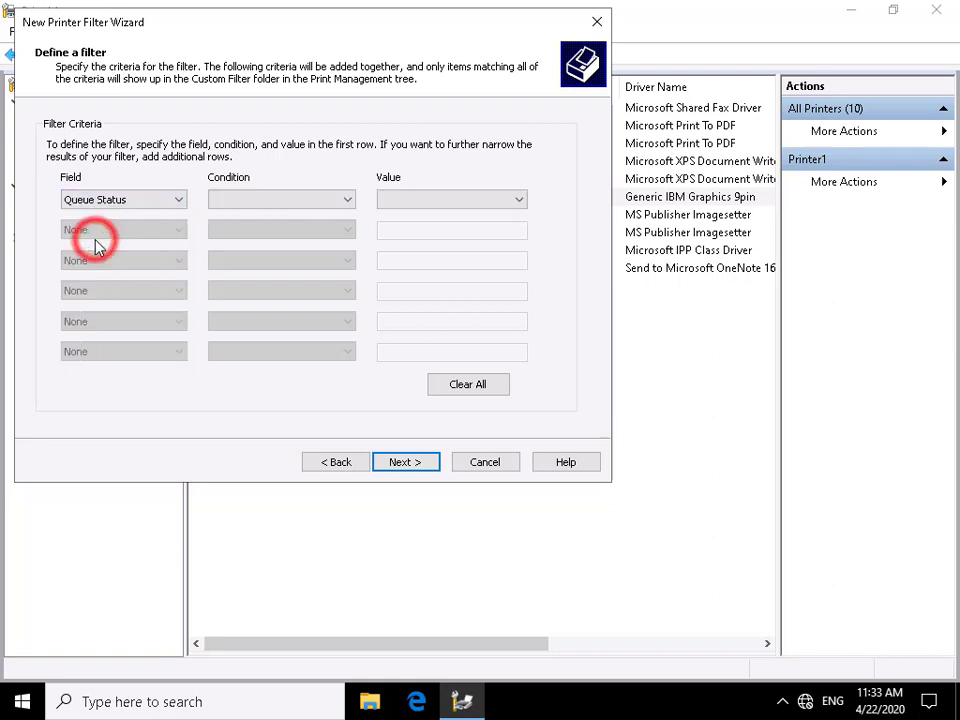
left_click(312, 206)
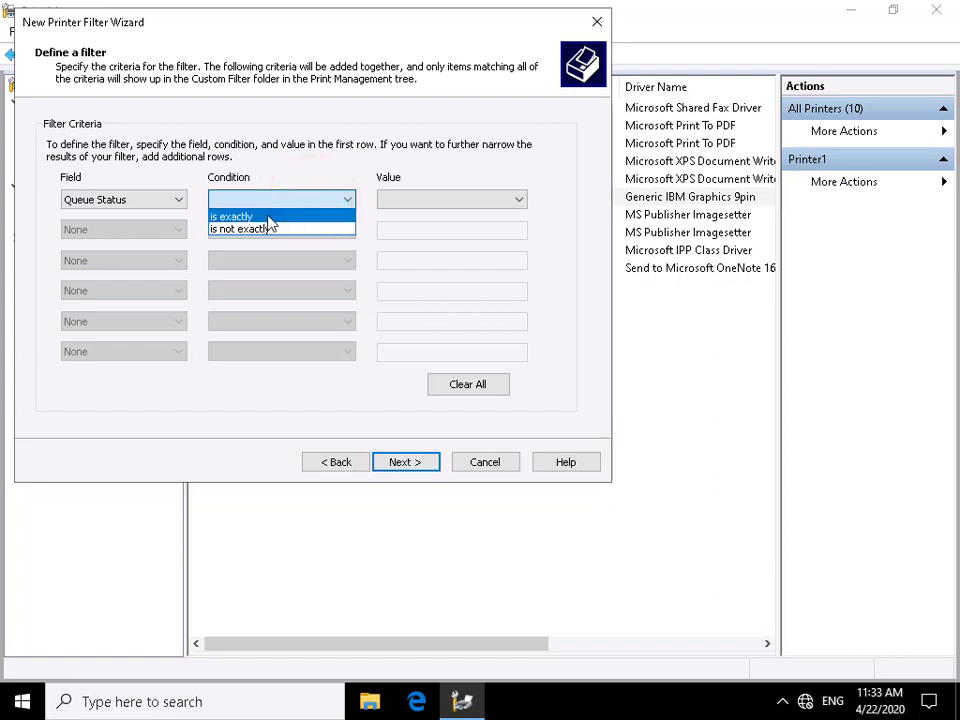
left_click(265, 216)
left_click(403, 193)
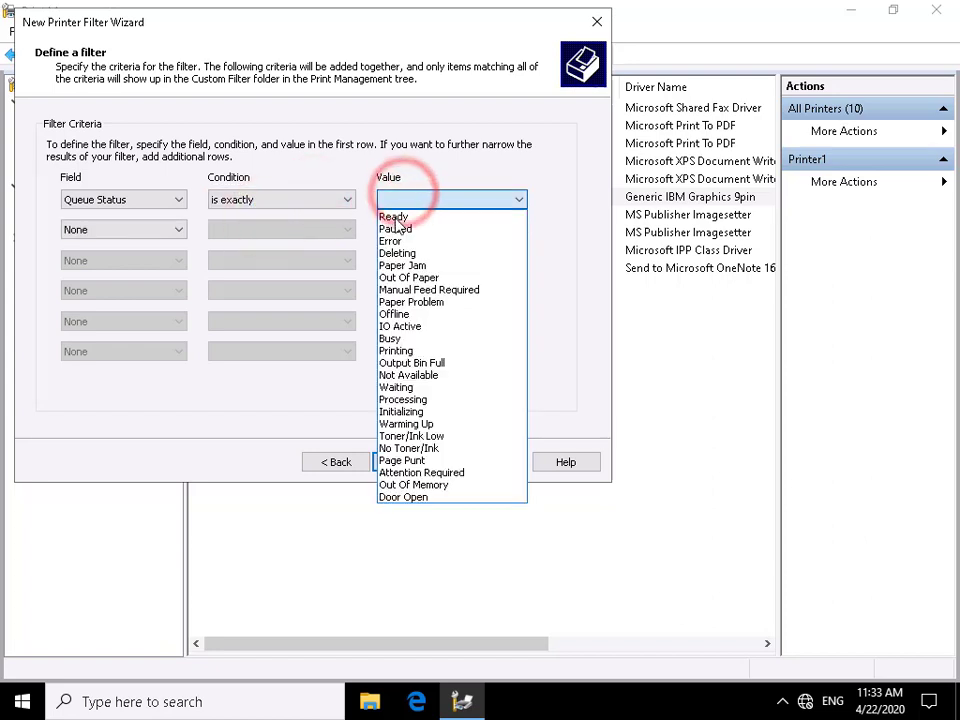
left_click(395, 229)
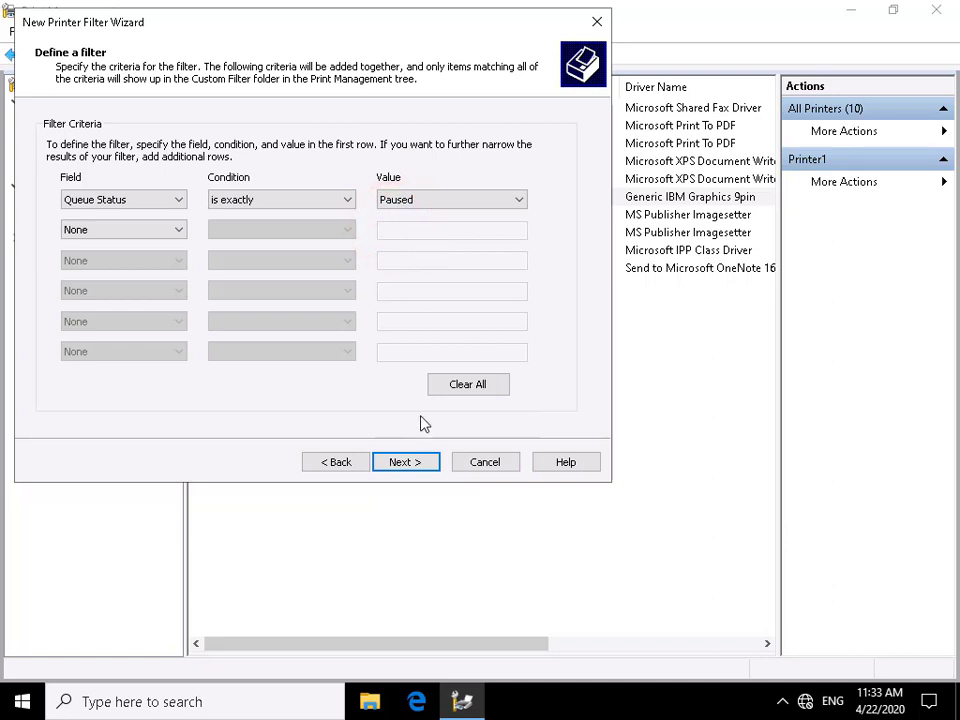
left_click(412, 465)
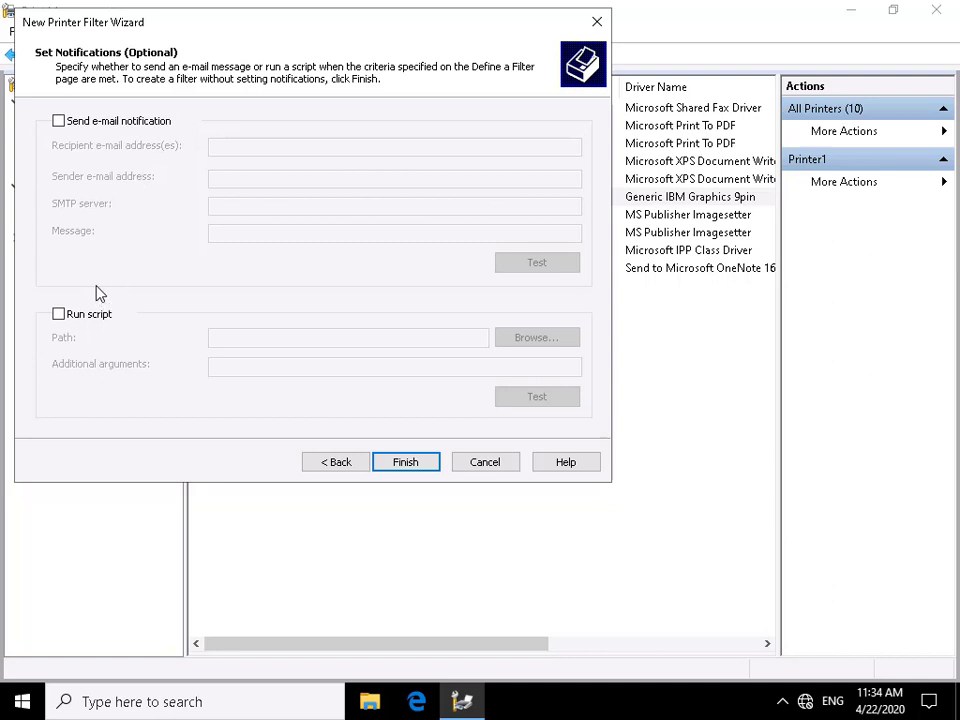
Step: Finish the filter, check Paused Printers (2) lists Printer1 and Printer3, then return to All Printers
left_click(380, 463)
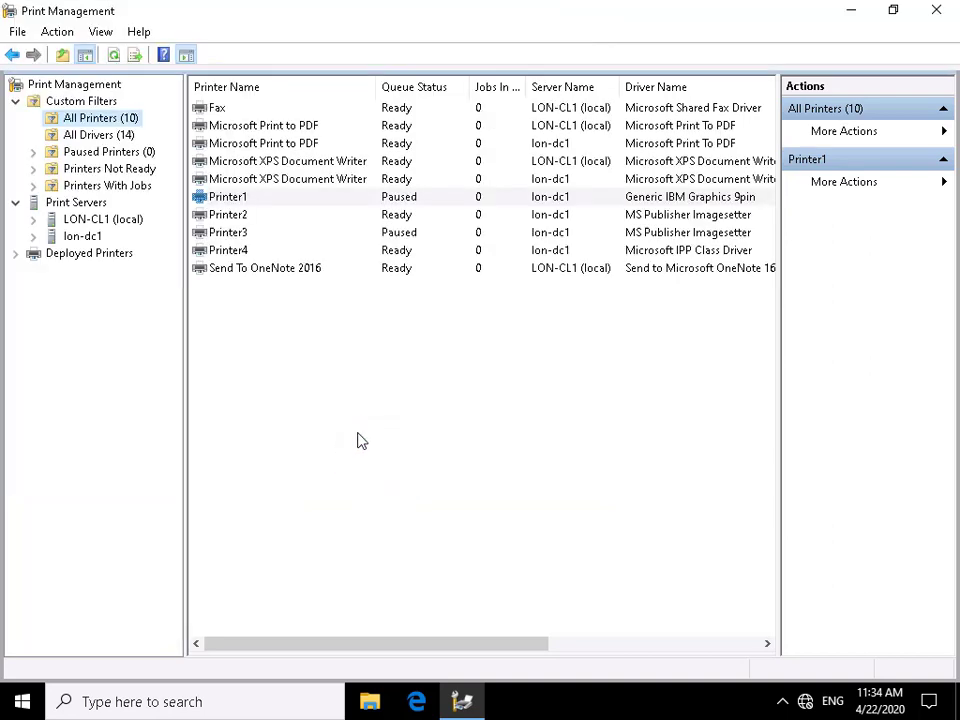
left_click(78, 154)
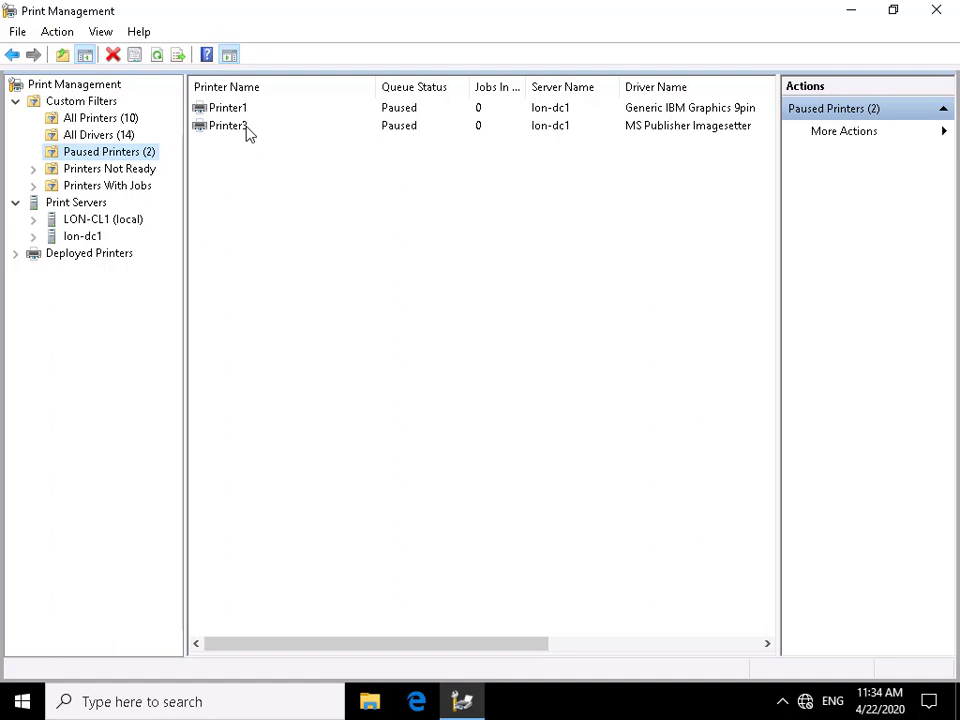
left_click(103, 119)
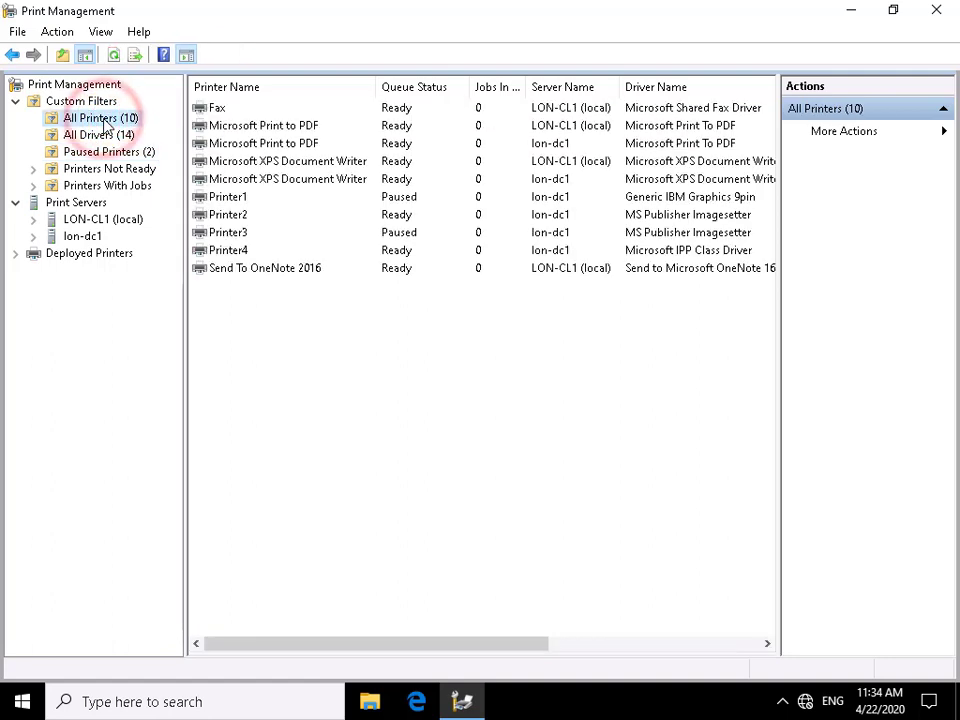
Step: Pause Printer4 and confirm Paused Printers (3) lists Printer1, Printer3 and Printer4
right_click(236, 251)
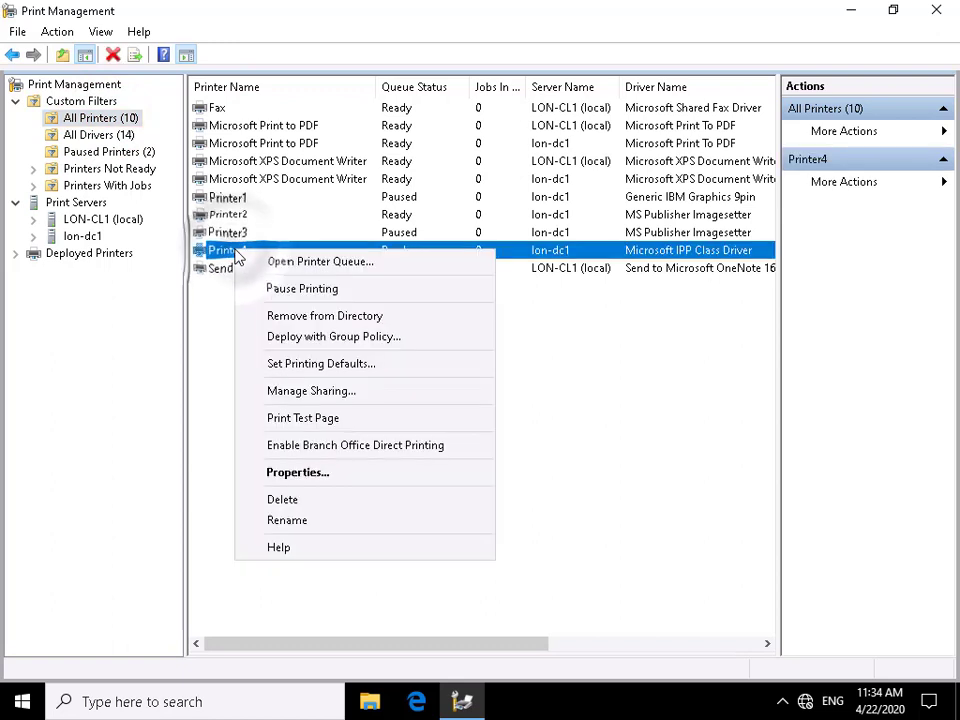
left_click(300, 289)
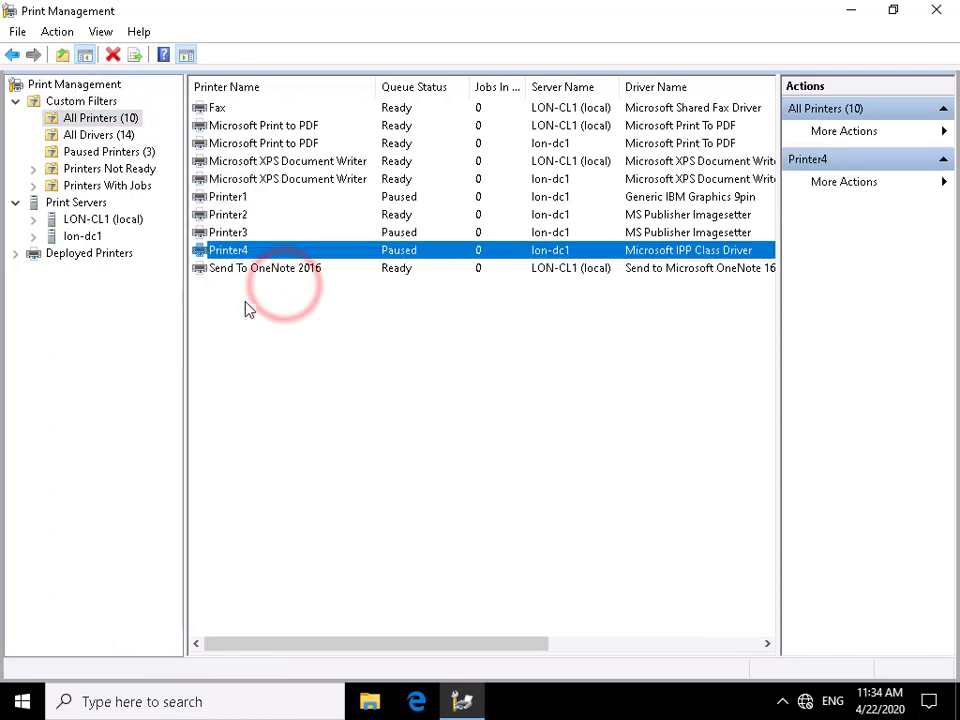
left_click(112, 150)
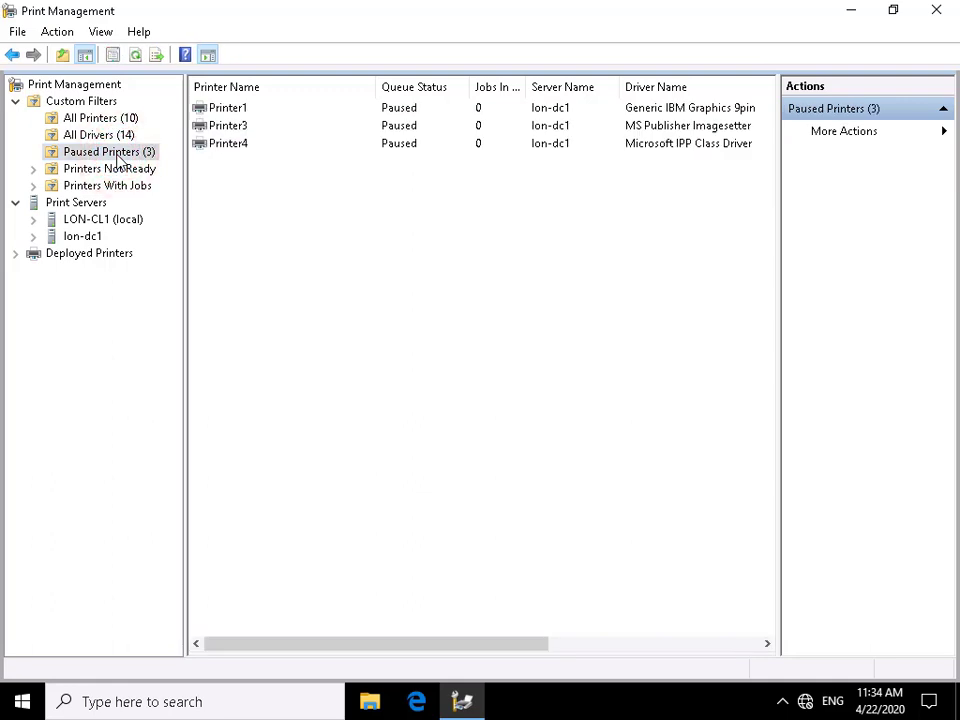